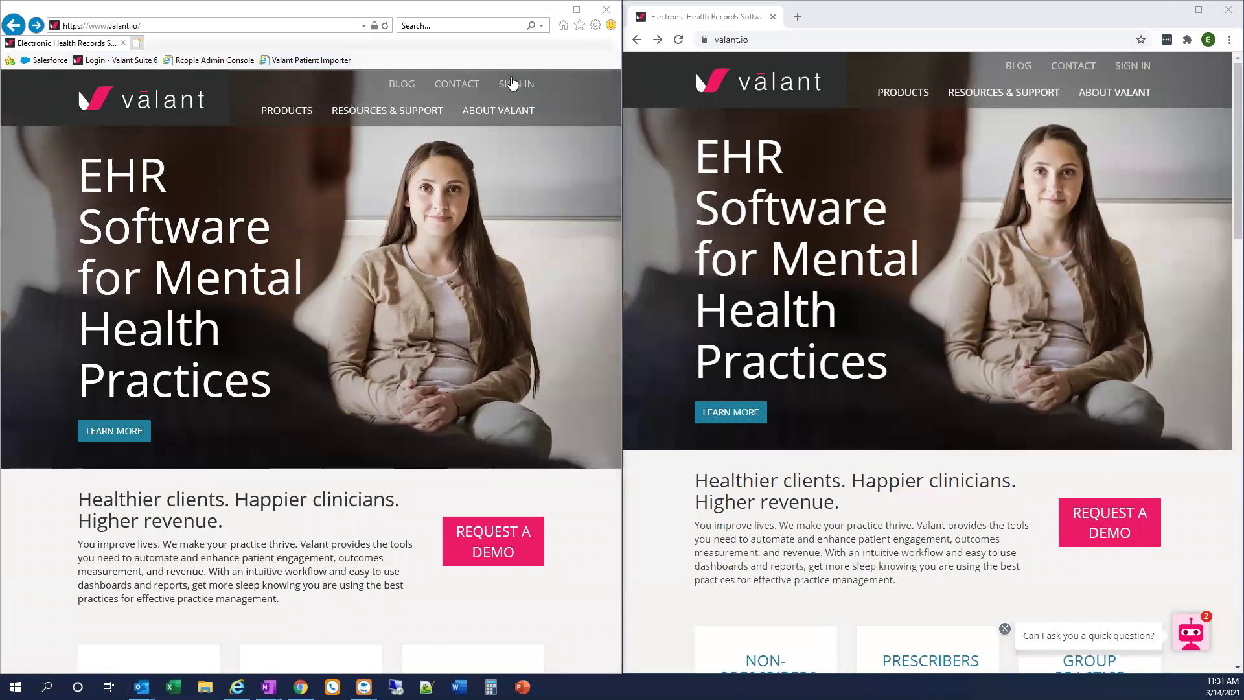
Sign in to Private Practice Suite and go to its home page
{"action": "left_click", "coordinate": [511, 83]}
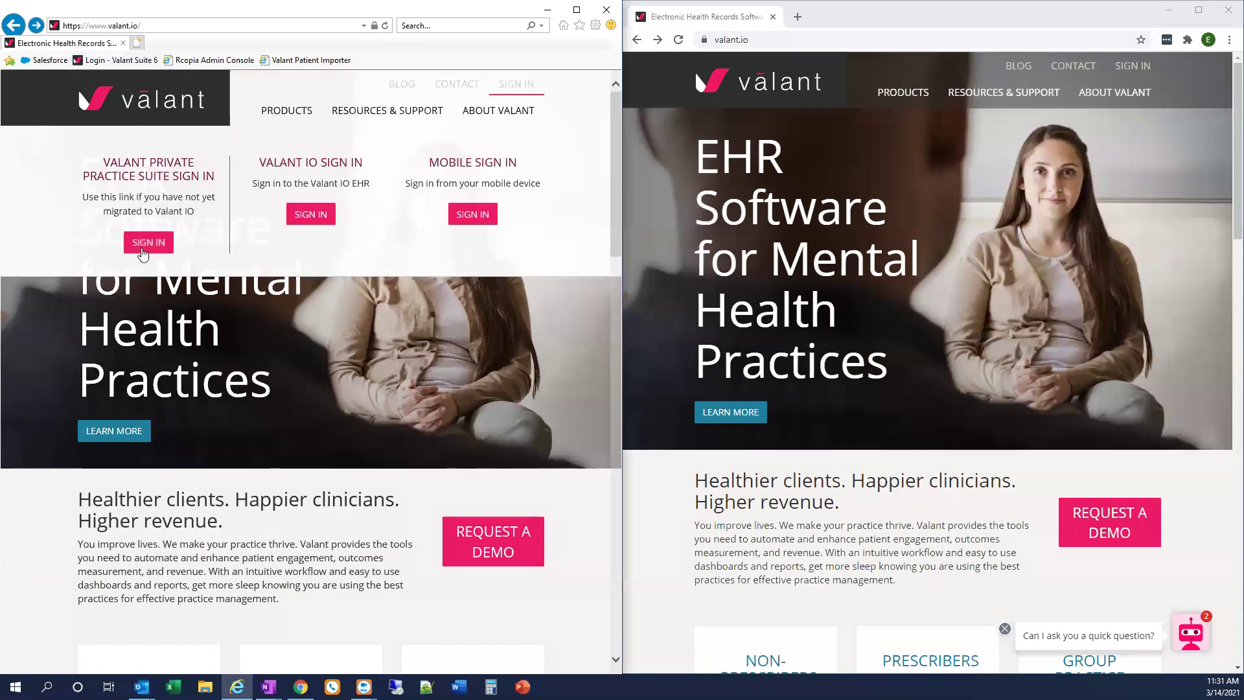
{"action": "left_click", "coordinate": [143, 246]}
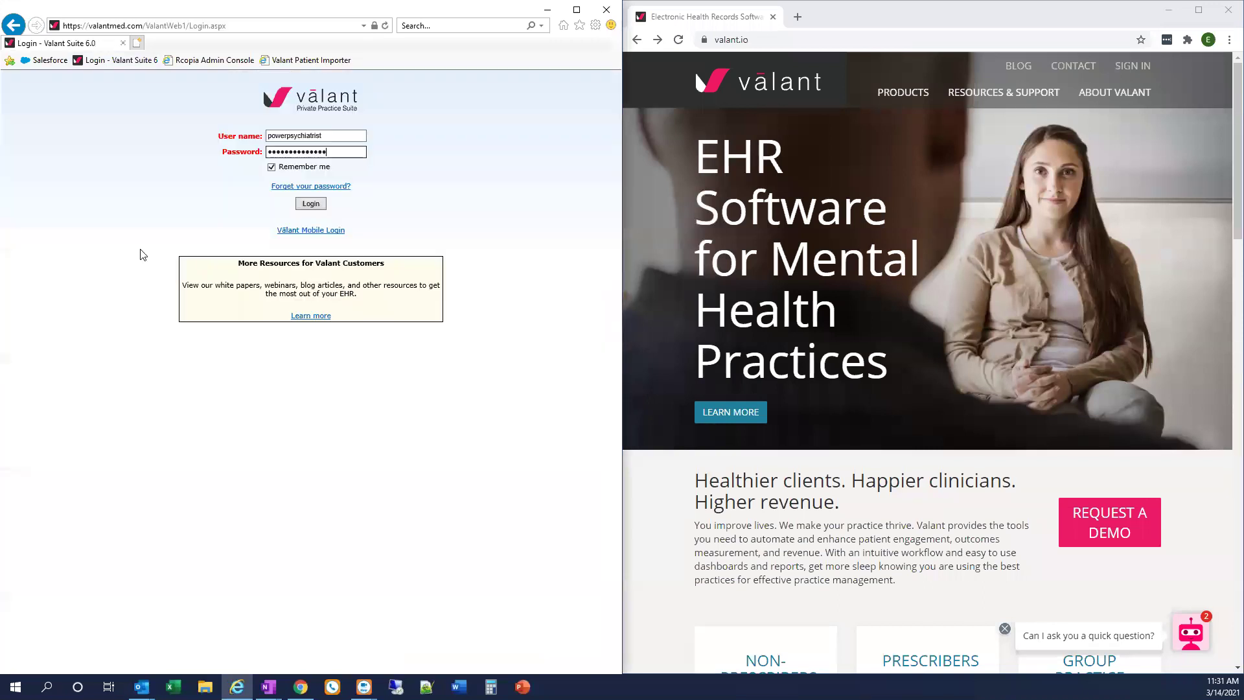
{"action": "left_click", "coordinate": [305, 206]}
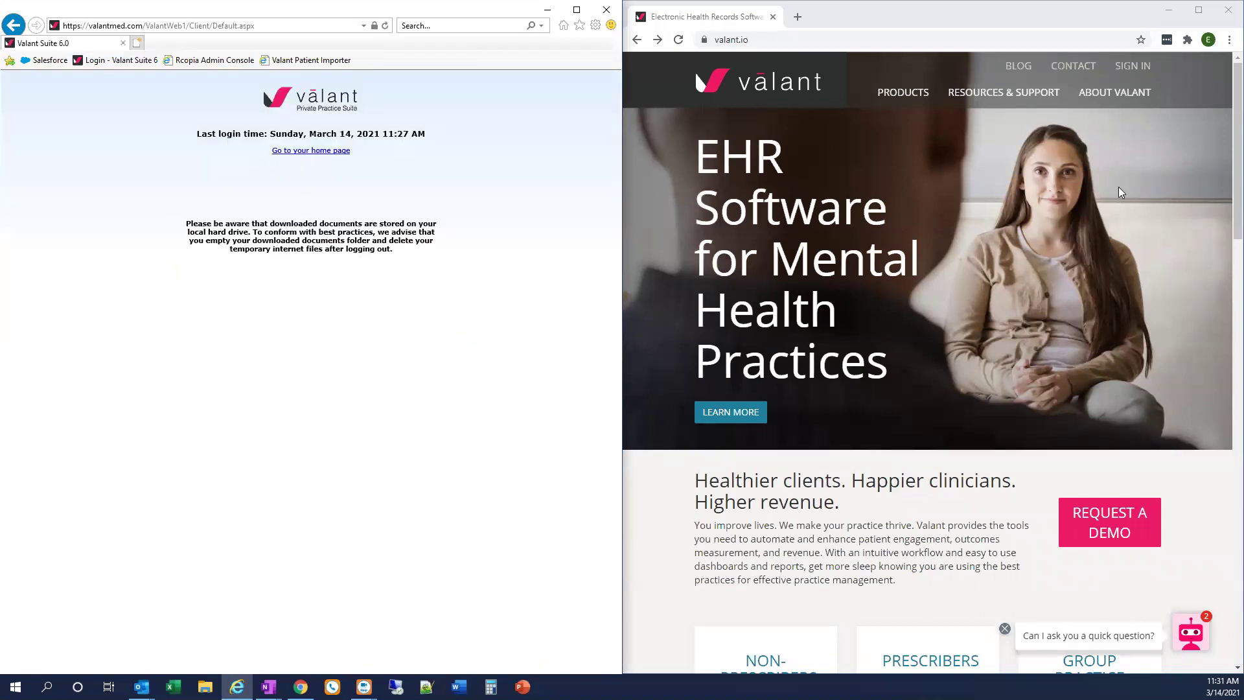
{"action": "left_click", "coordinate": [308, 152]}
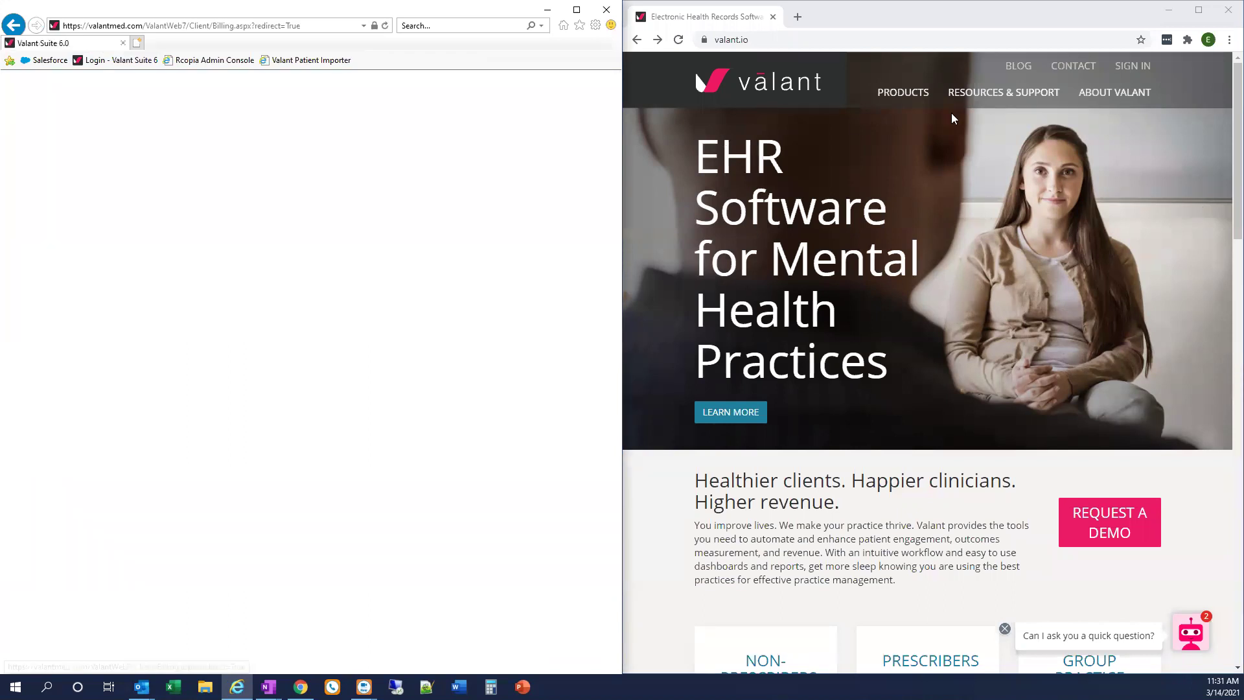
In the second browser, open the Valant IO sign-in page and log in
{"action": "left_click", "coordinate": [1127, 71]}
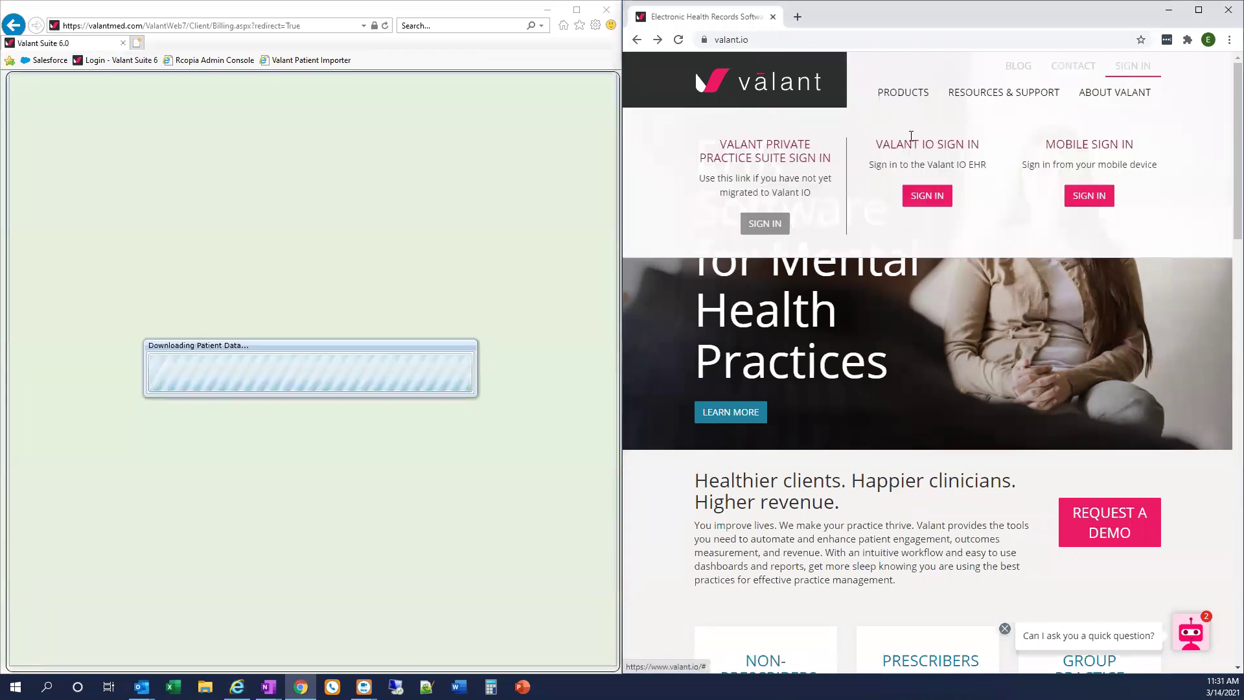
{"action": "left_click", "coordinate": [937, 200]}
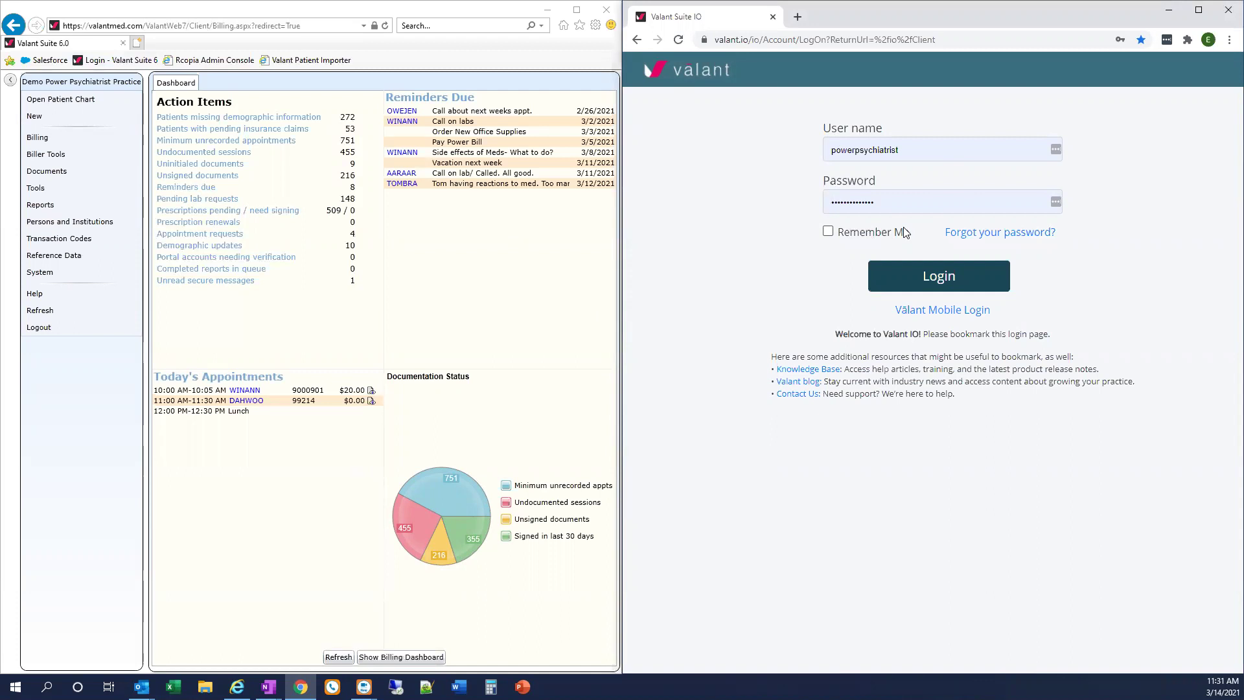
{"action": "left_click", "coordinate": [937, 279]}
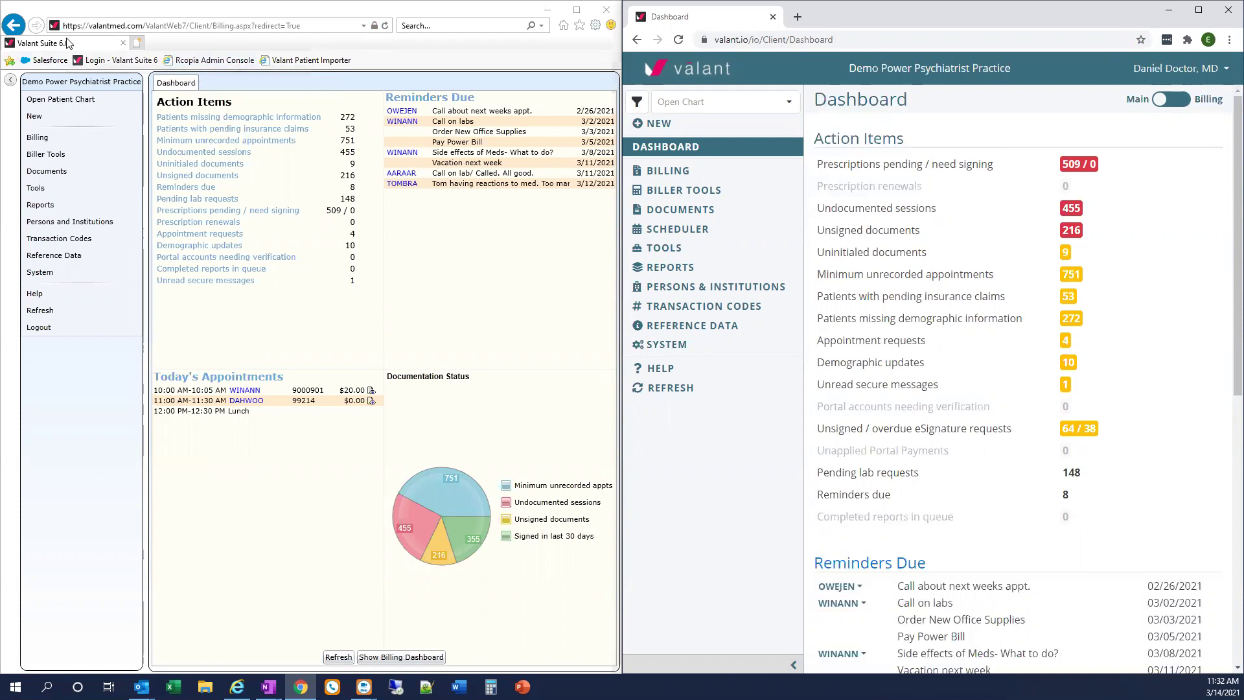
Once the Valant IO Dashboard has loaded, bring the Private Practice Suite window into focus
{"action": "left_click", "coordinate": [230, 379]}
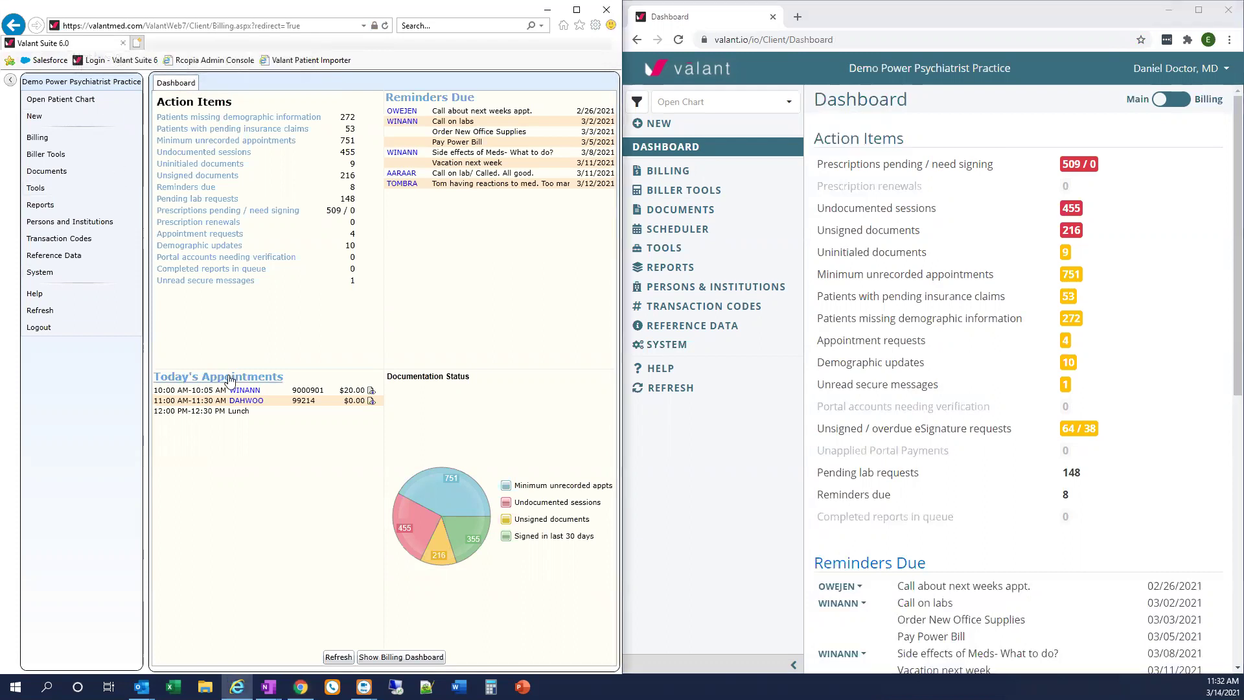
Open the Private Practice Suite scheduler and scroll down through it
{"action": "left_click", "coordinate": [230, 379]}
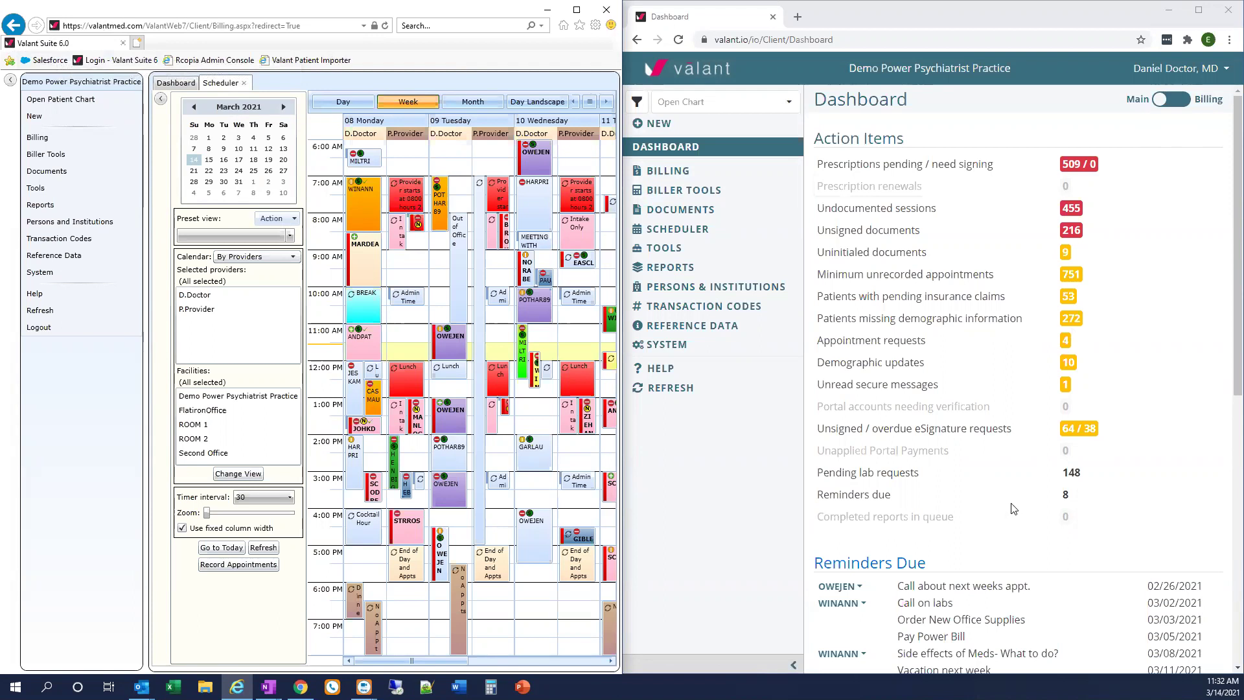
{"action": "scroll", "coordinate": [1044, 327], "scroll_direction": "down", "scroll_amount": 8}
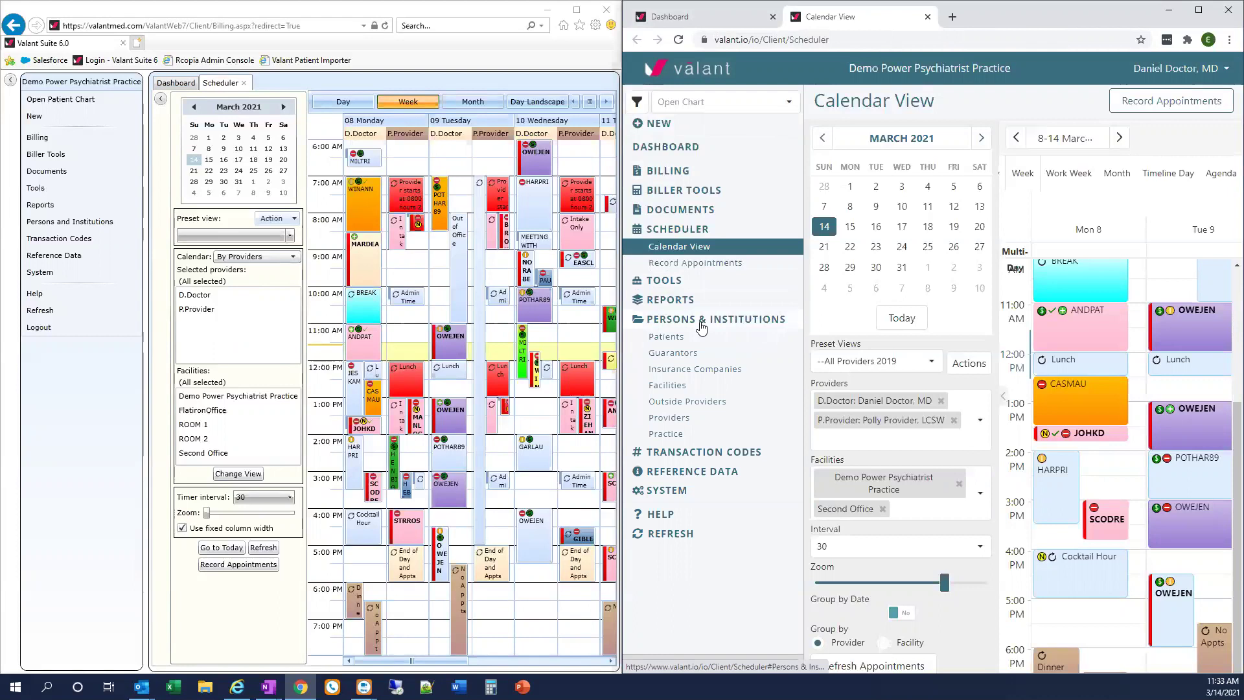
Open Patients under Persons & Institutions in a new browser tab from its link menu
{"action": "right_click", "coordinate": [662, 344]}
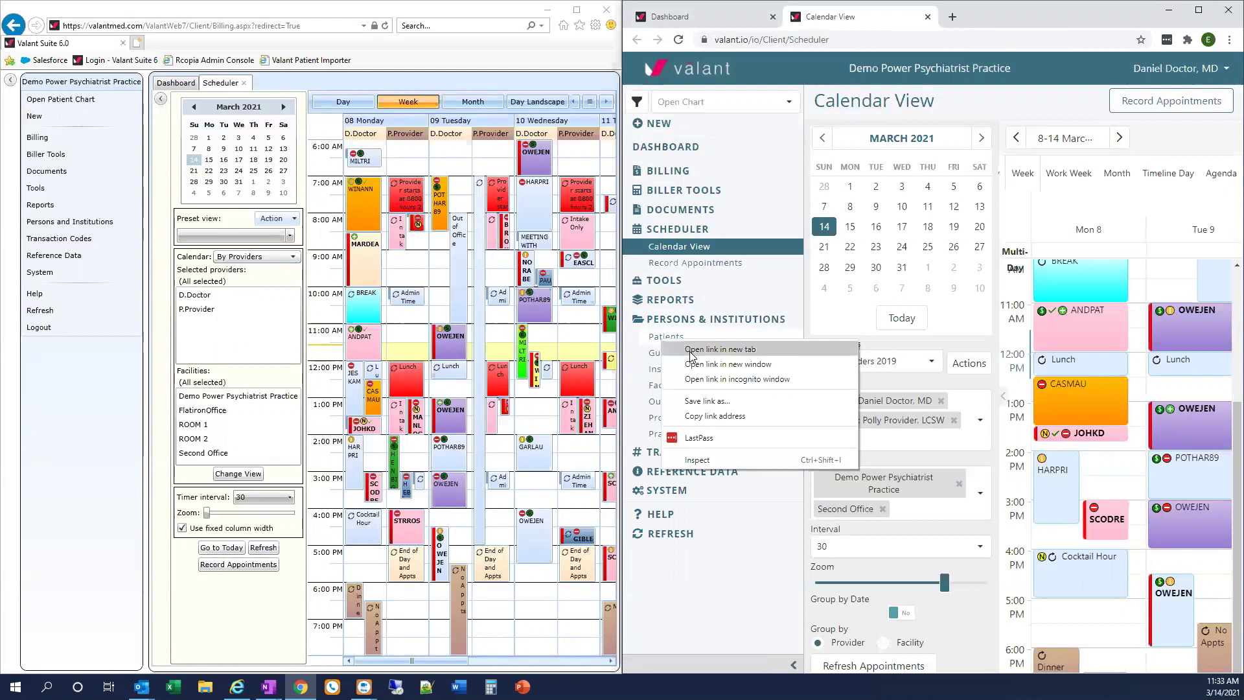
{"action": "left_click", "coordinate": [776, 350]}
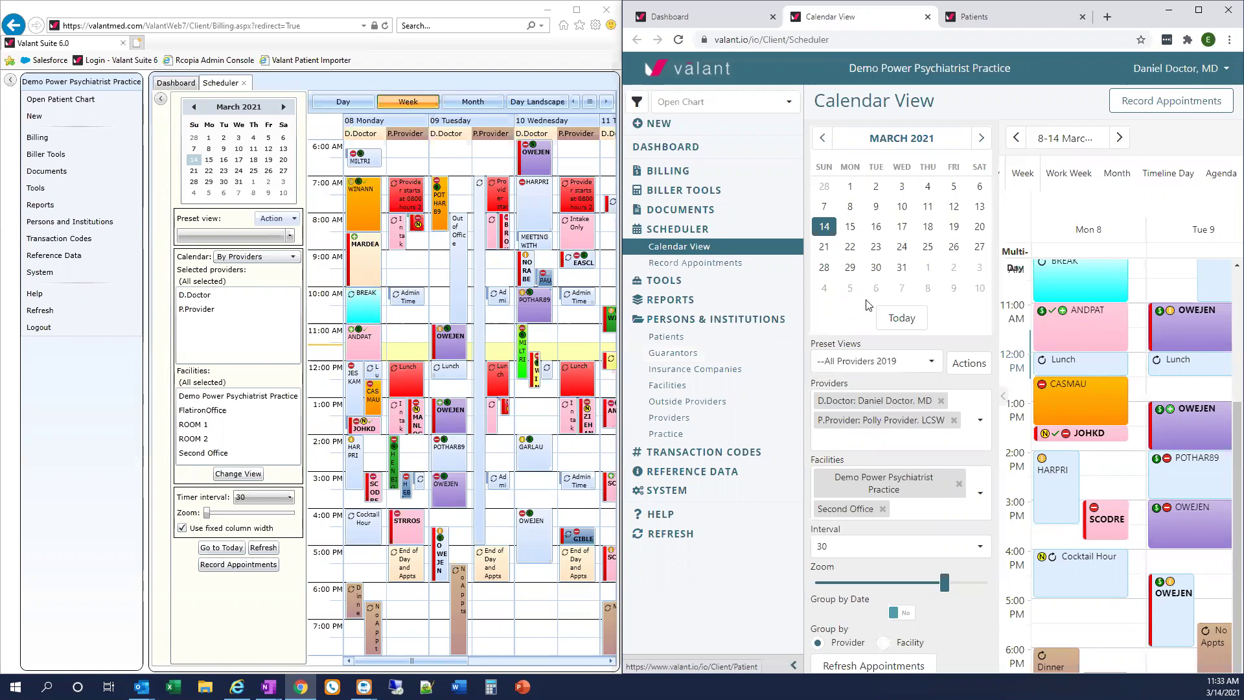
Drag the Patients tab out into its own window, reposition it, then close that window
{"action": "left_click", "coordinate": [1013, 14]}
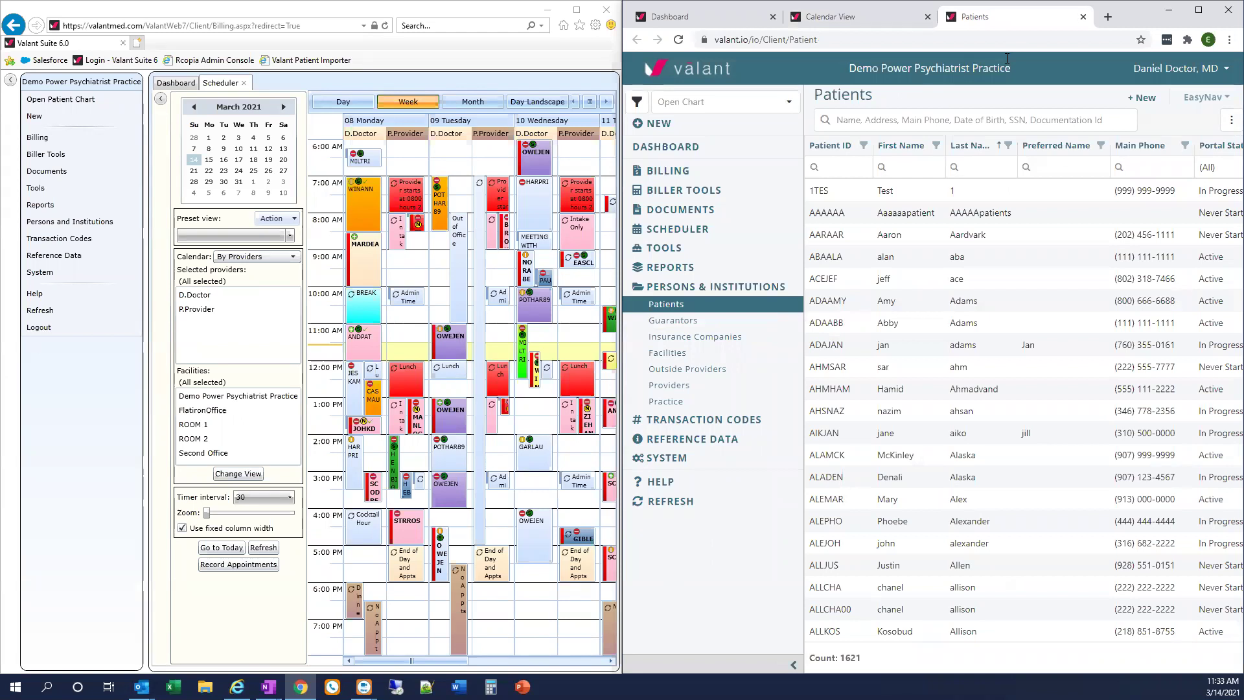
{"action": "left_click_drag", "start_coordinate": [1006, 59], "coordinate": [446, 104]}
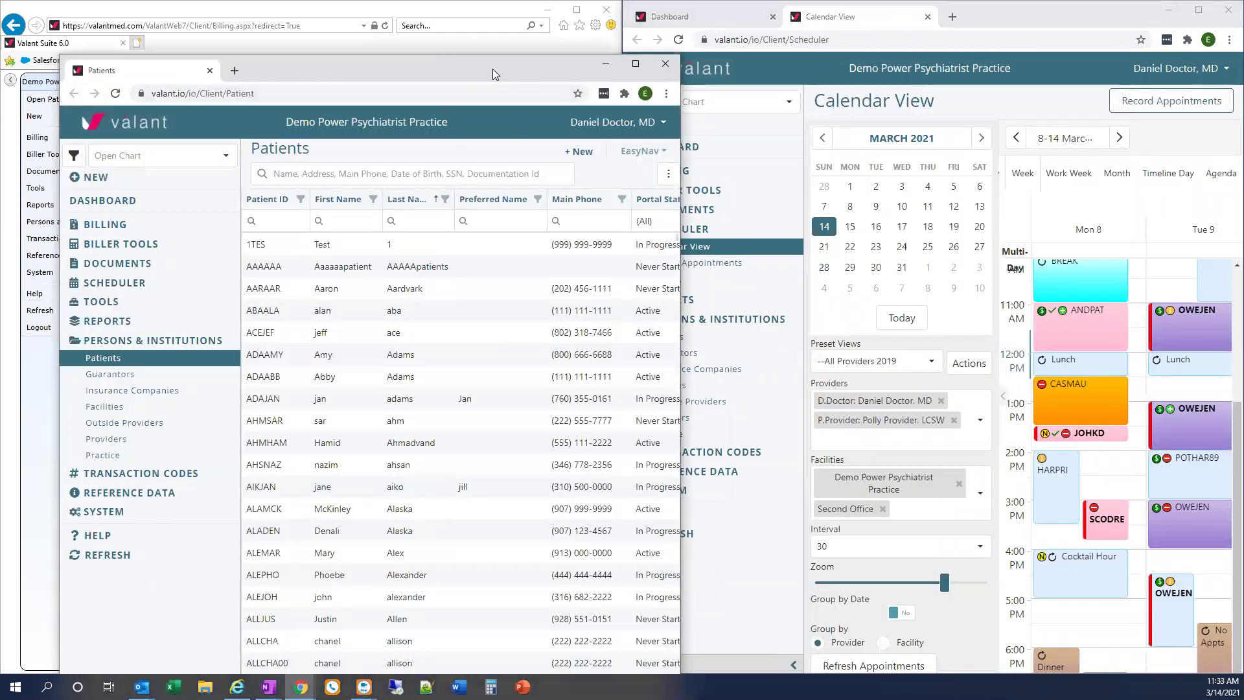
{"action": "left_click_drag", "start_coordinate": [492, 69], "coordinate": [461, 37]}
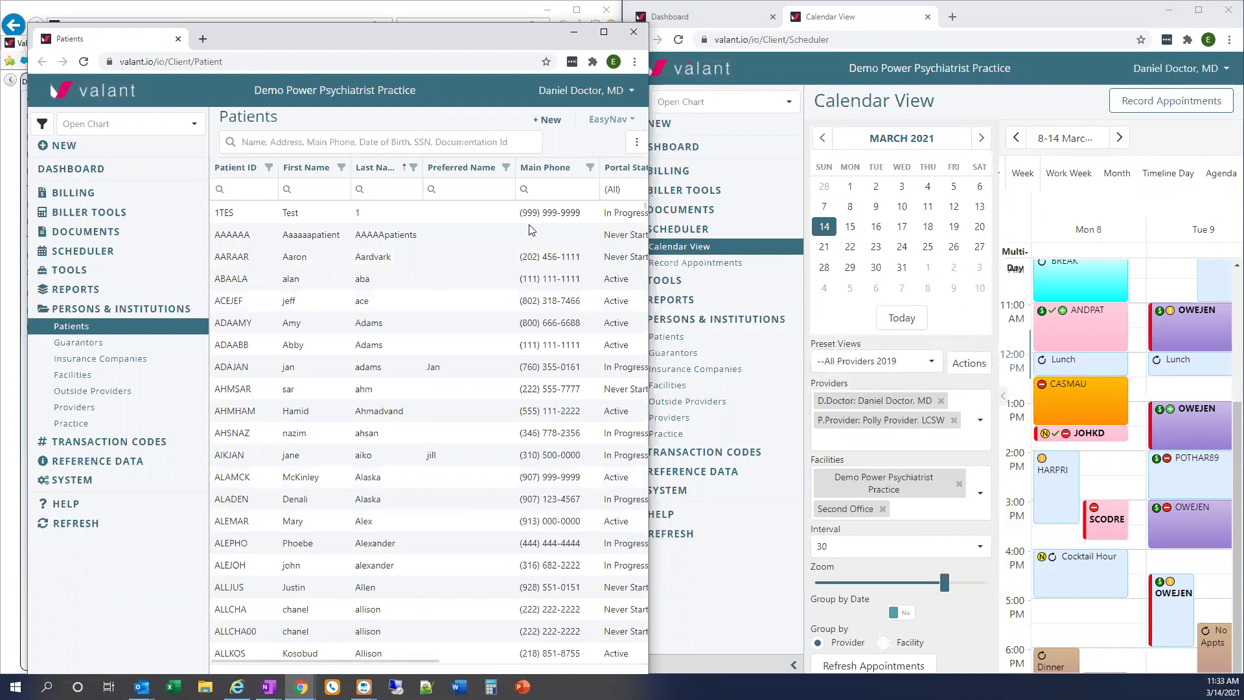
{"action": "right_click", "coordinate": [538, 256]}
{"action": "key", "text": "Escape"}
{"action": "left_click", "coordinate": [633, 33]}
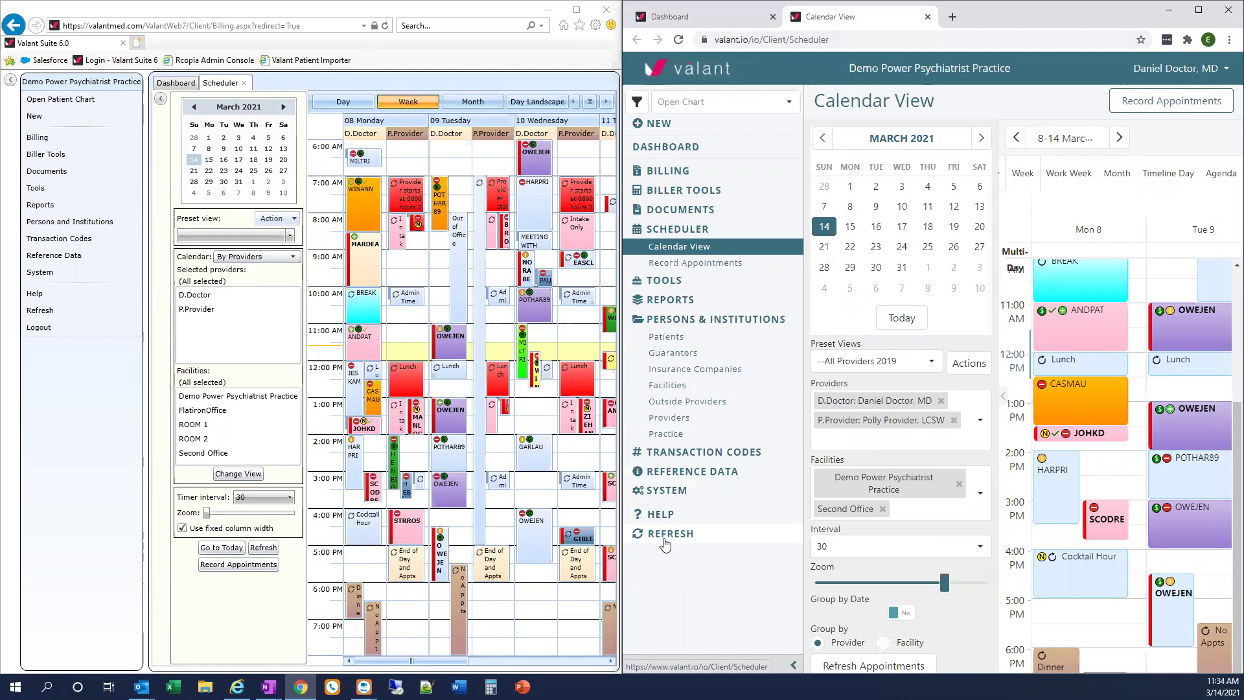
Switch to the Dashboard tab and scroll up to Action Items and Reminders Due
{"action": "left_click", "coordinate": [704, 22]}
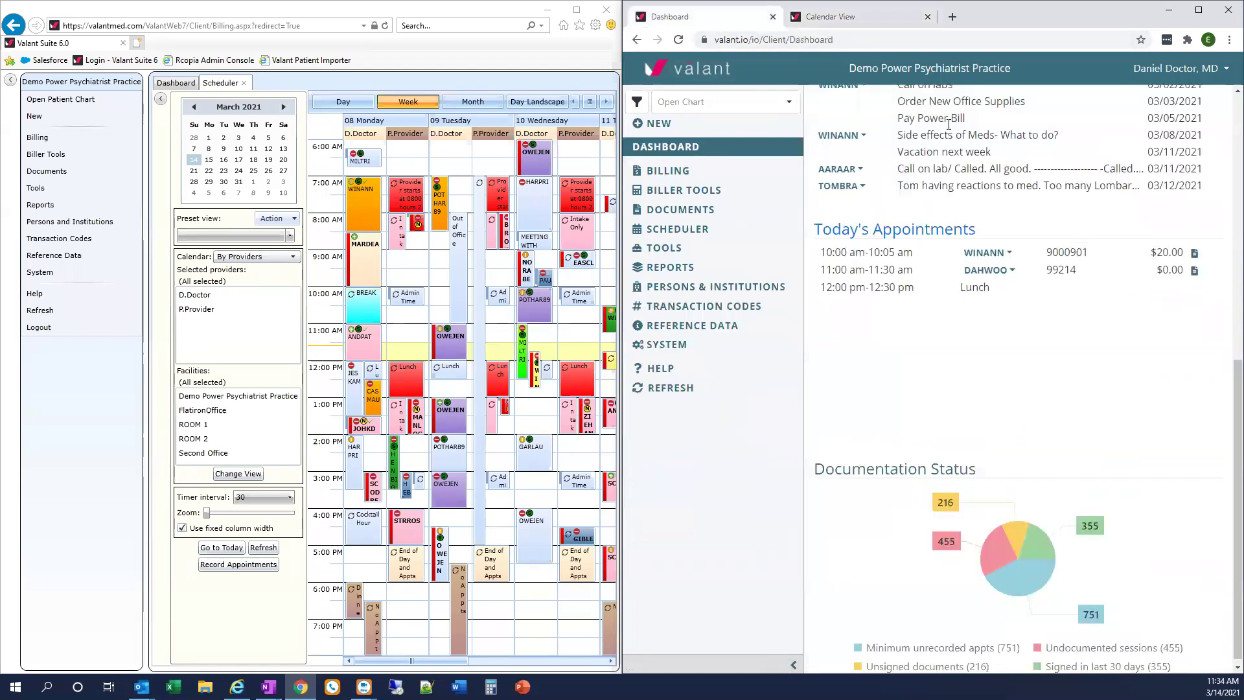
{"action": "scroll", "coordinate": [1007, 305], "scroll_direction": "up", "scroll_amount": 5}
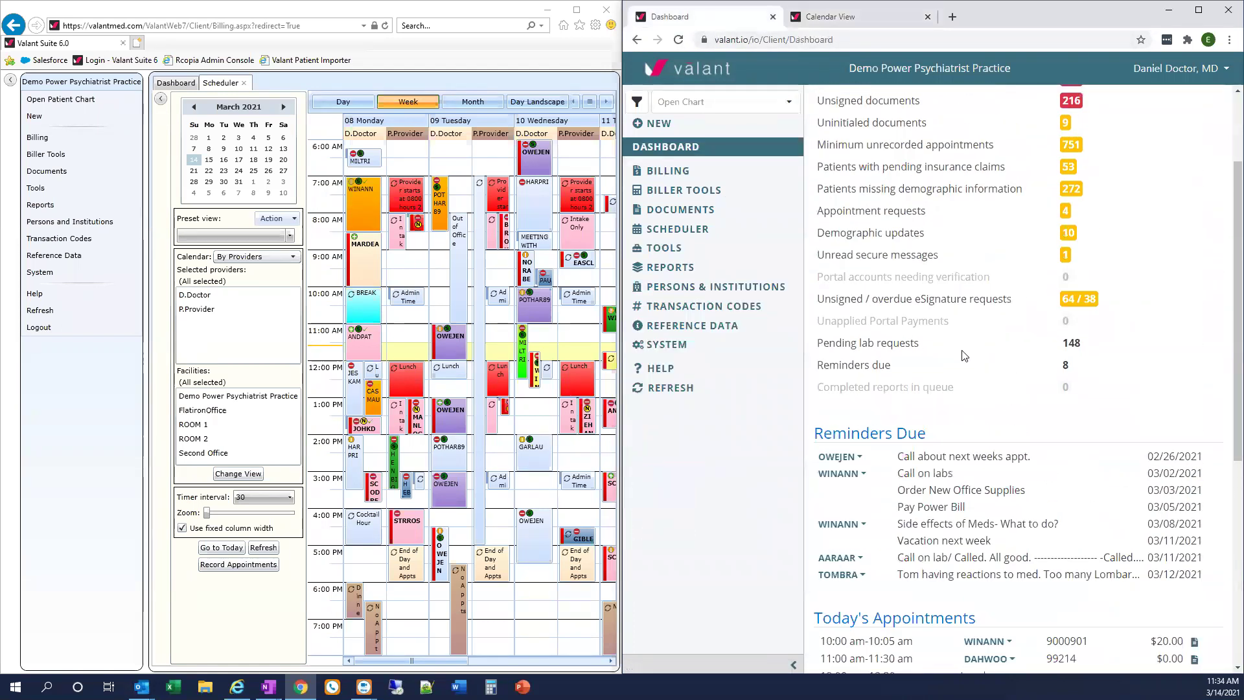
Choose Open Patient Chart from the first Reminders Due patient ID's dropdown, comparing with Suite's menu
{"action": "left_click", "coordinate": [850, 459]}
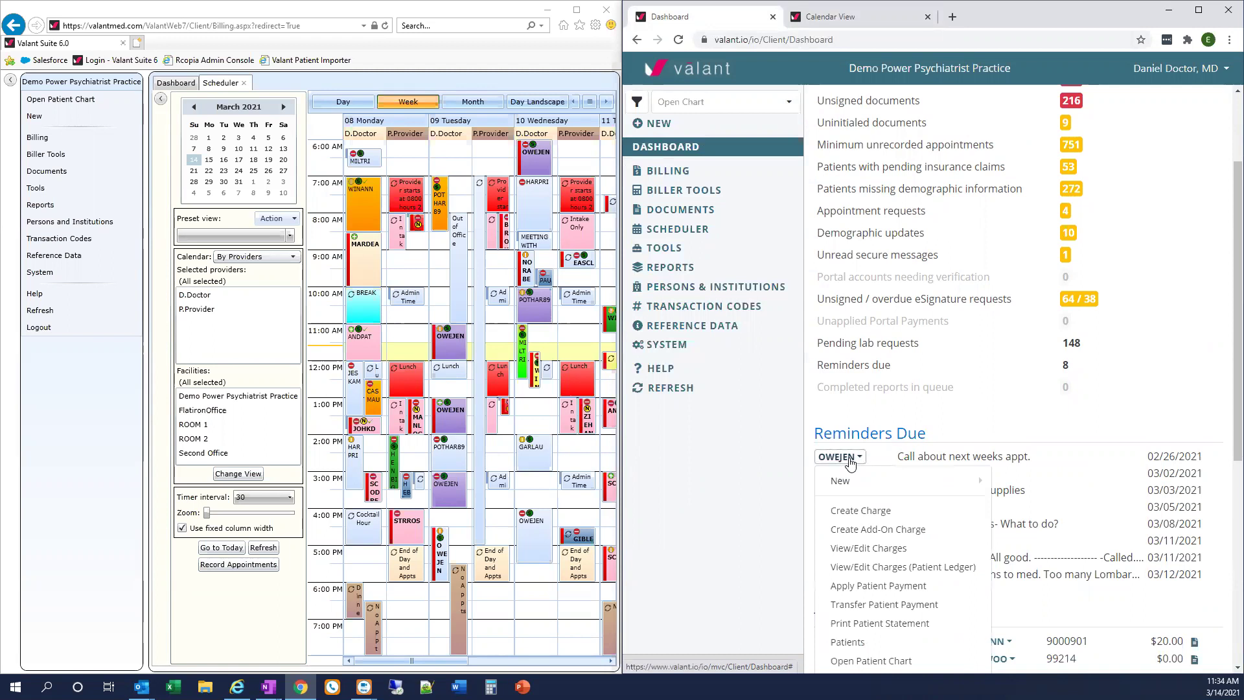
{"action": "left_click", "coordinate": [176, 83]}
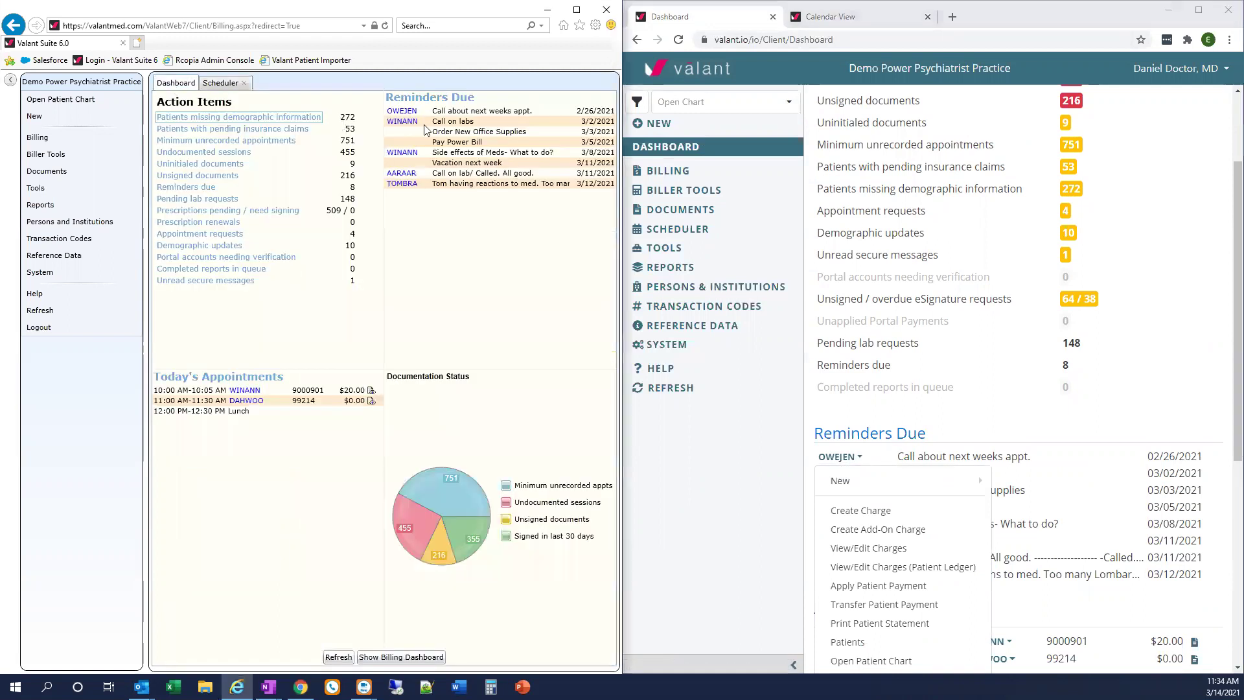
{"action": "left_click", "coordinate": [410, 122]}
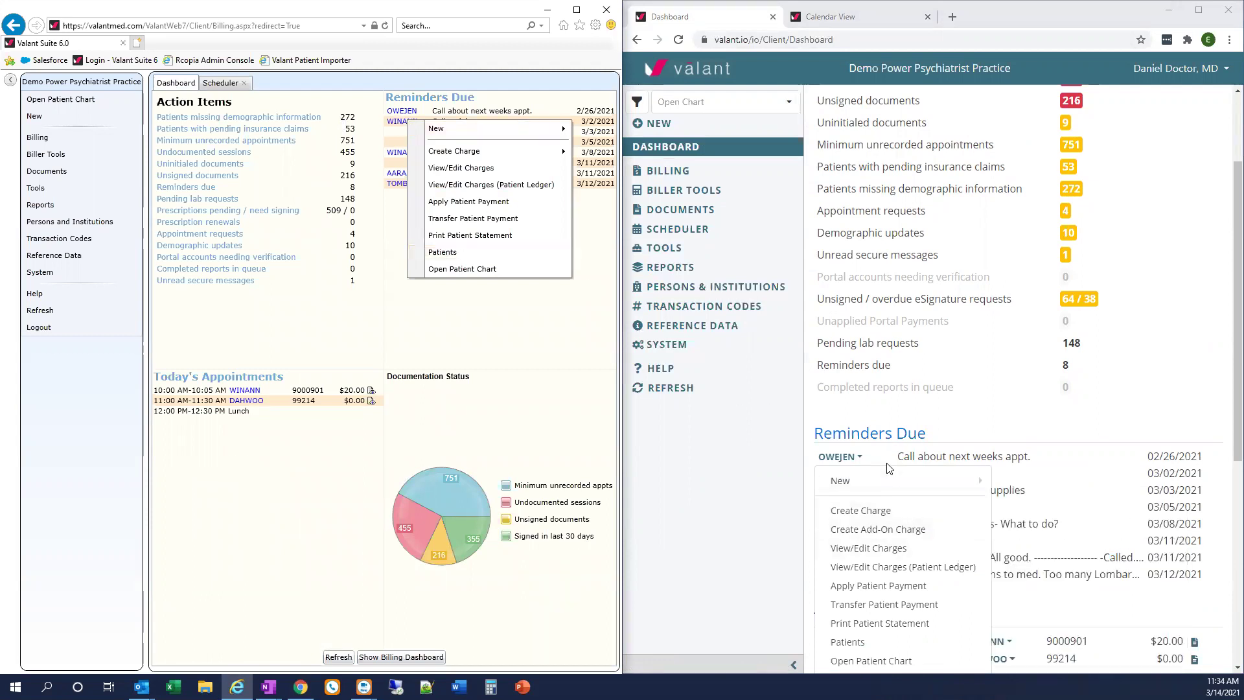
{"action": "left_click", "coordinate": [854, 457]}
{"action": "left_click", "coordinate": [853, 458]}
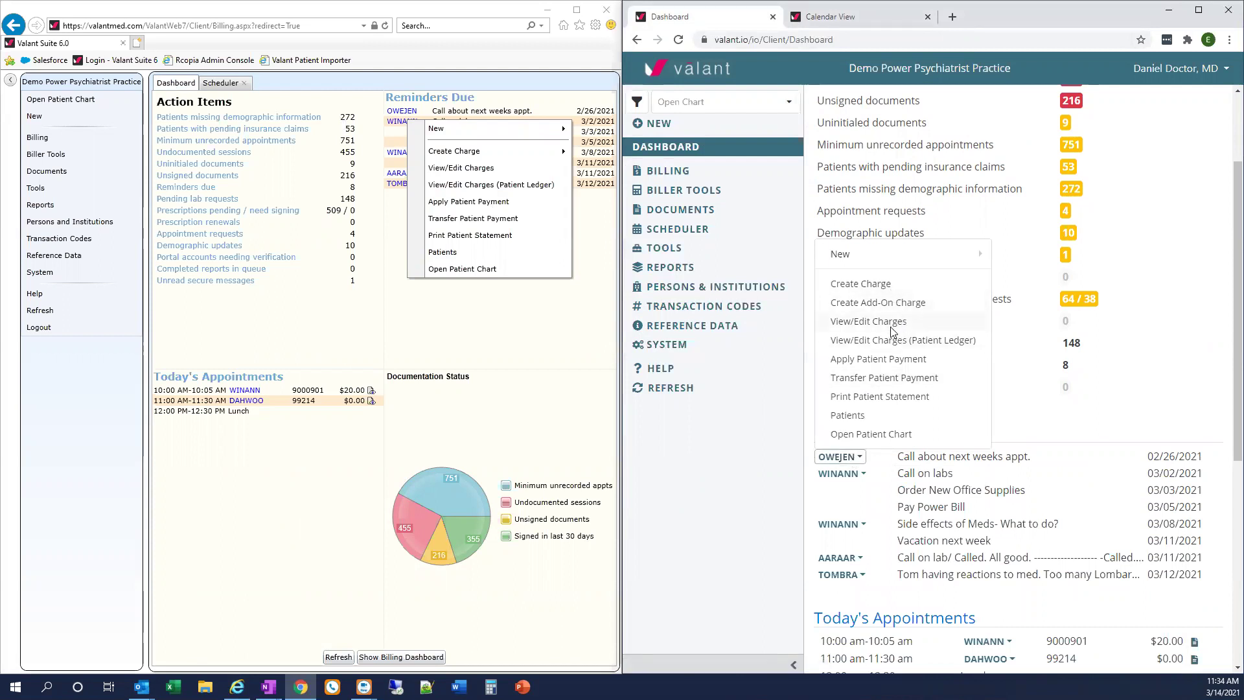
{"action": "left_click", "coordinate": [865, 432]}
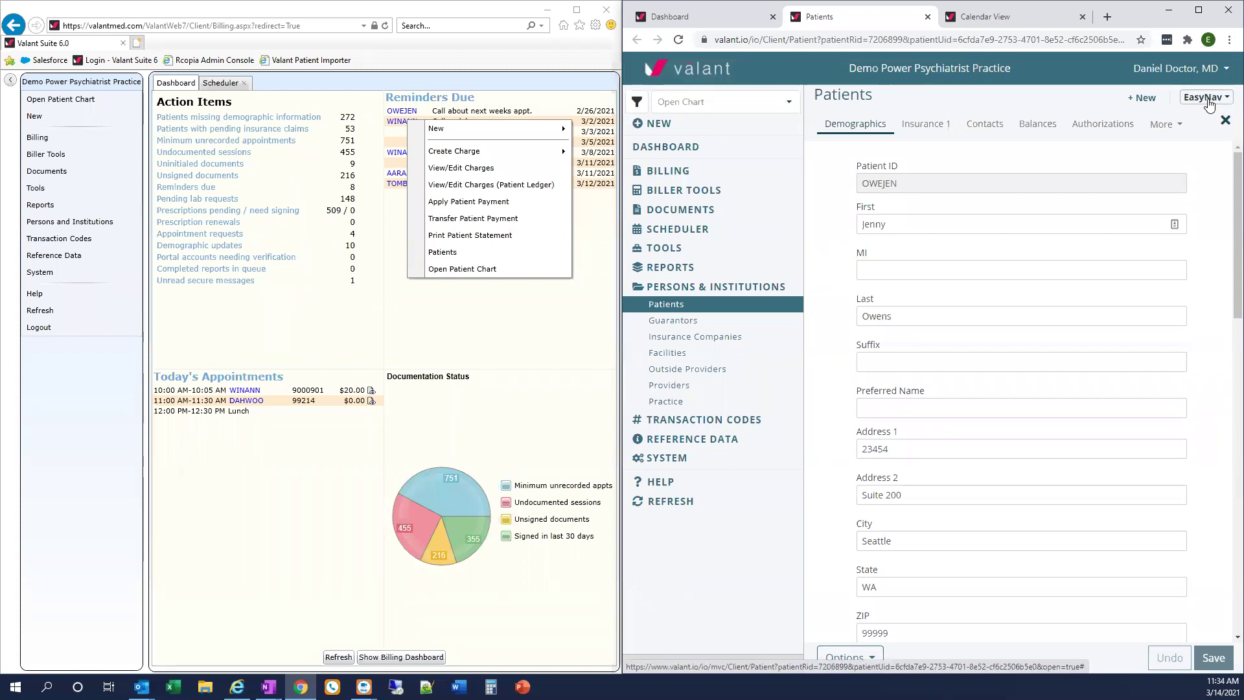
Switch back to the Dashboard browser tab, leaving the Patients tab open
{"action": "left_click", "coordinate": [688, 24]}
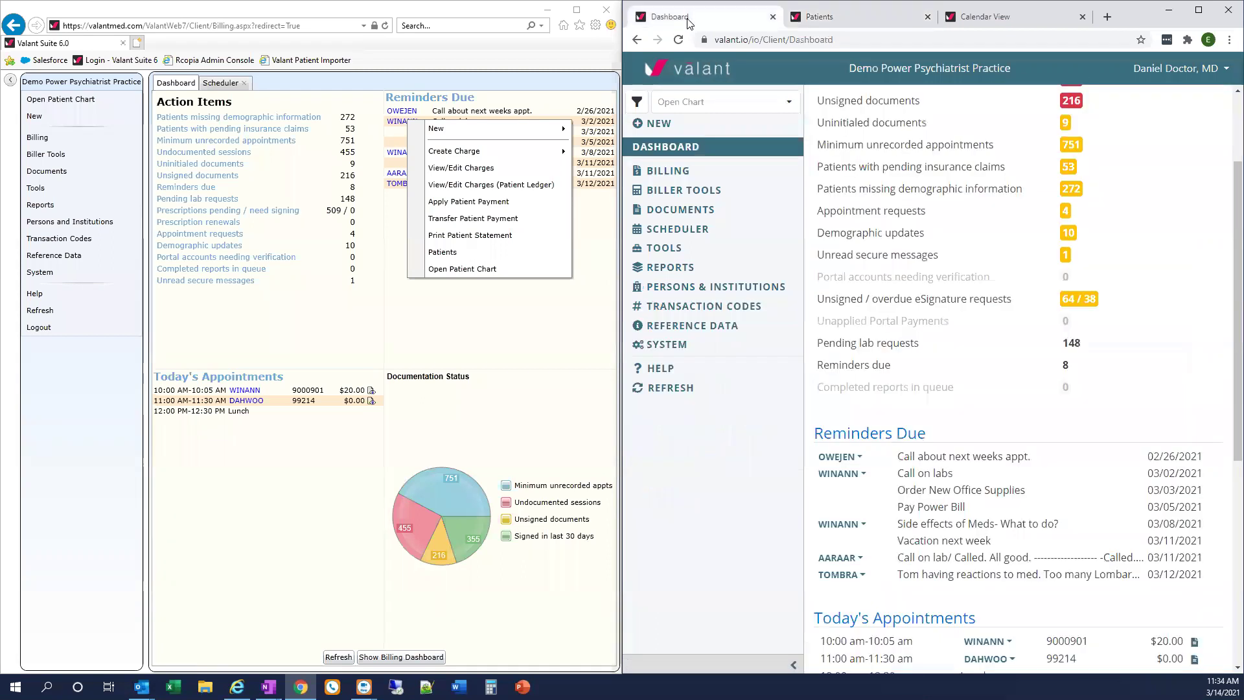
View and close the user name account menu, then dismiss the Suite's patient context menu
{"action": "left_click", "coordinate": [1187, 73]}
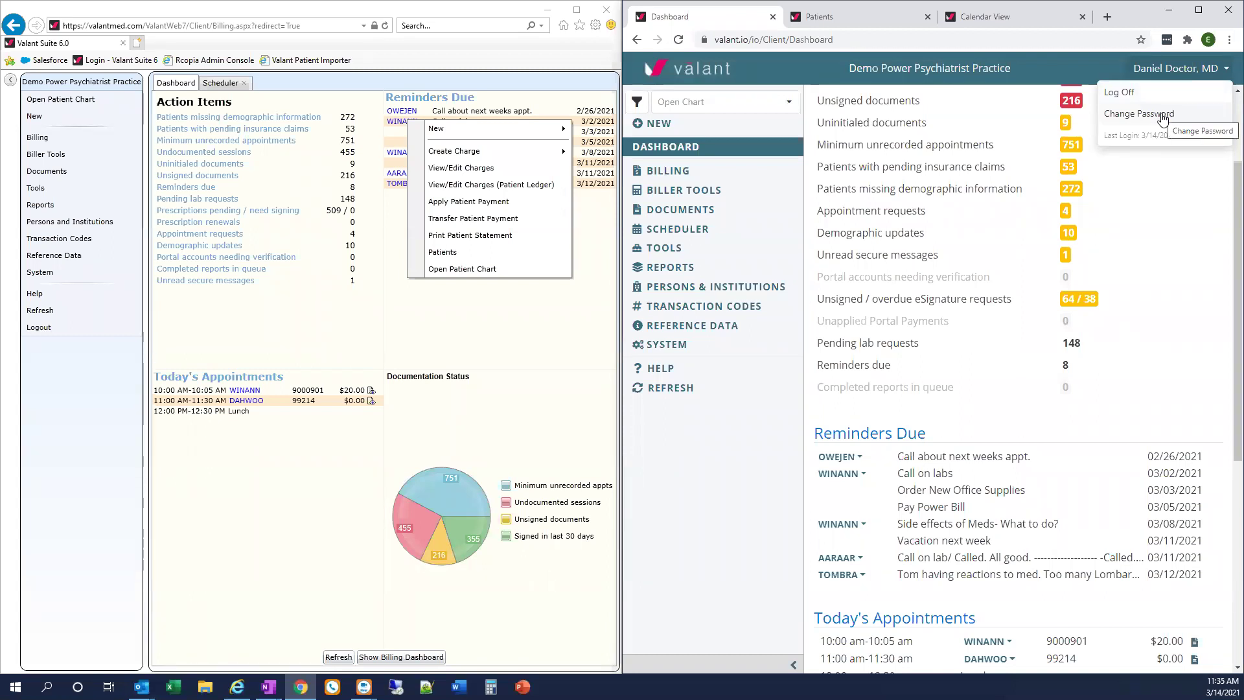
{"action": "scroll", "coordinate": [1215, 145], "scroll_direction": "up", "scroll_amount": 2}
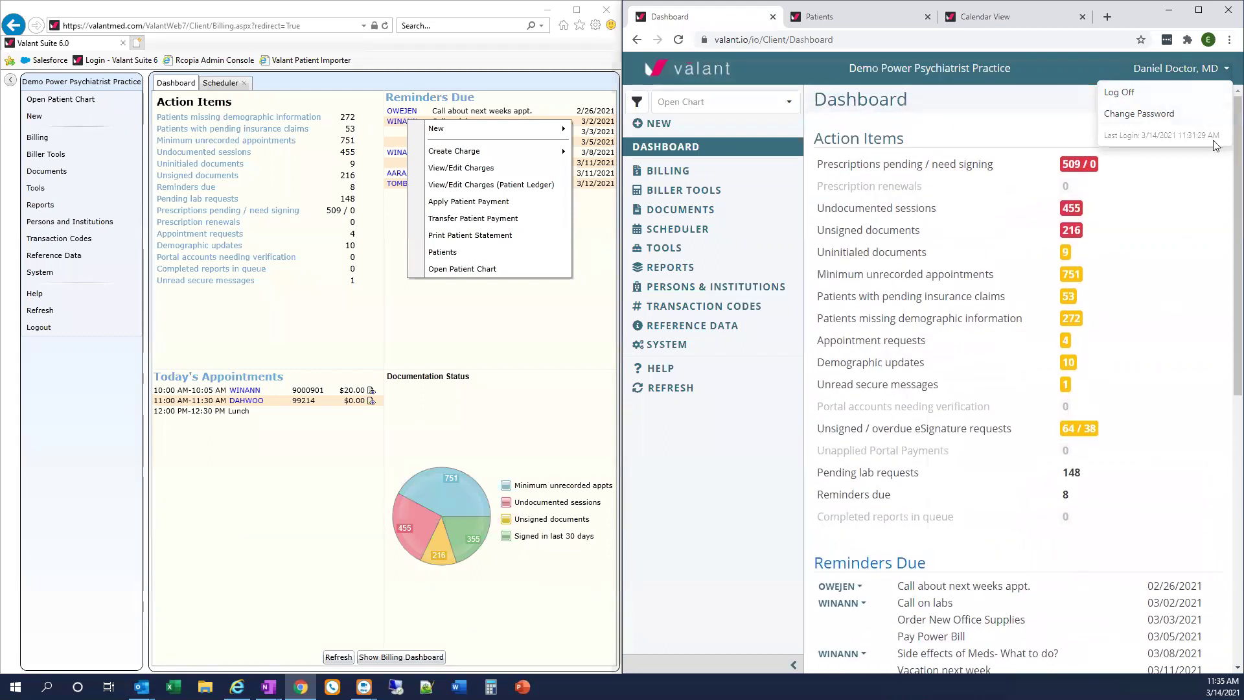
{"action": "left_click", "coordinate": [1182, 71]}
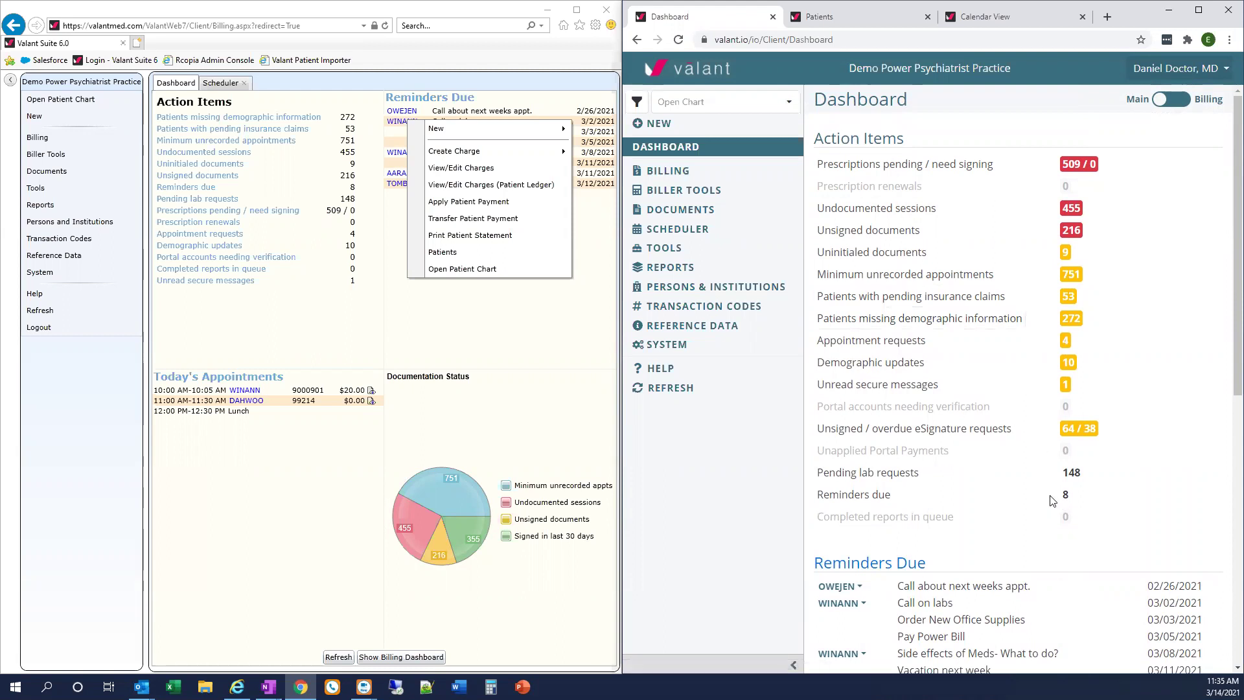
{"action": "scroll", "coordinate": [1050, 501], "scroll_direction": "down", "scroll_amount": 1}
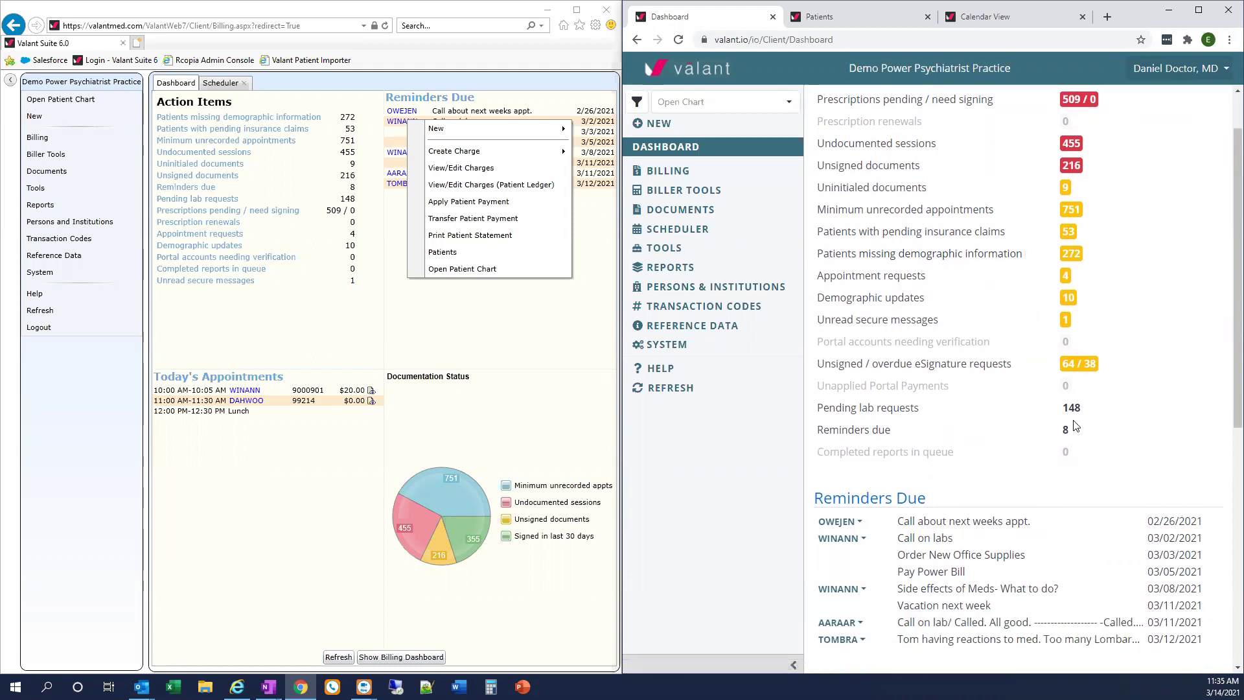
{"action": "scroll", "coordinate": [1133, 393], "scroll_direction": "up", "scroll_amount": 1}
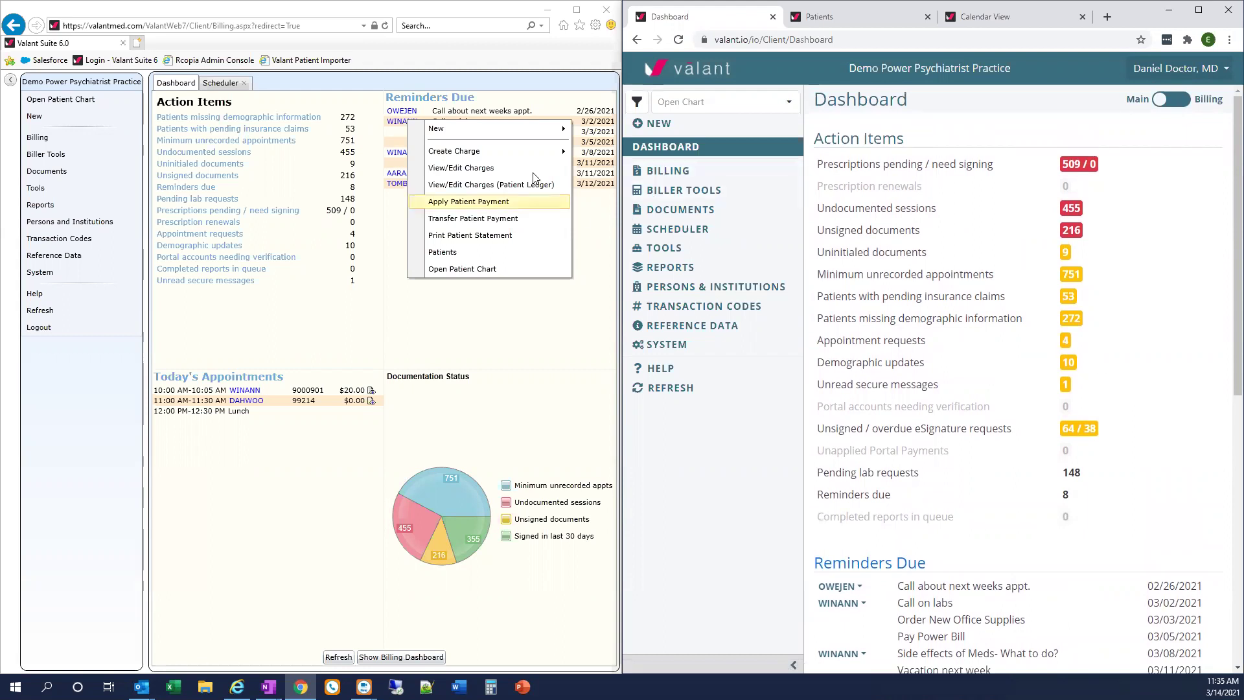
{"action": "left_click", "coordinate": [508, 410]}
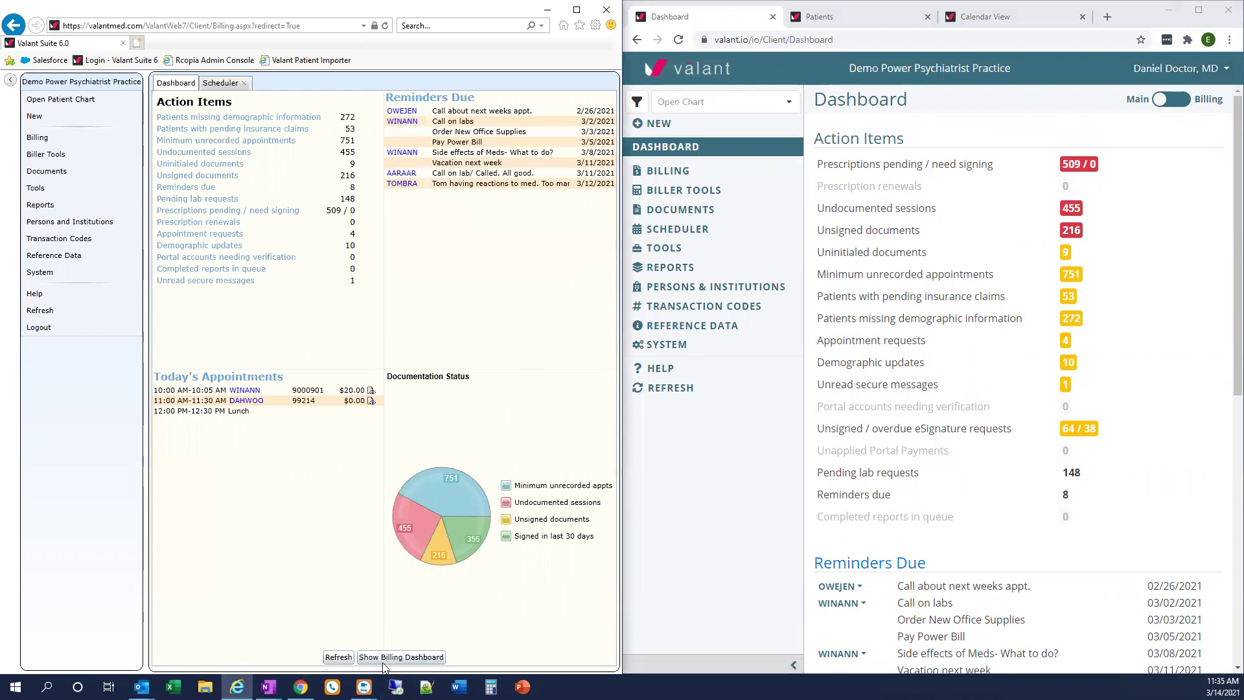
Set the Dashboard's Main/Billing toggle to Billing
{"action": "left_click", "coordinate": [1171, 100]}
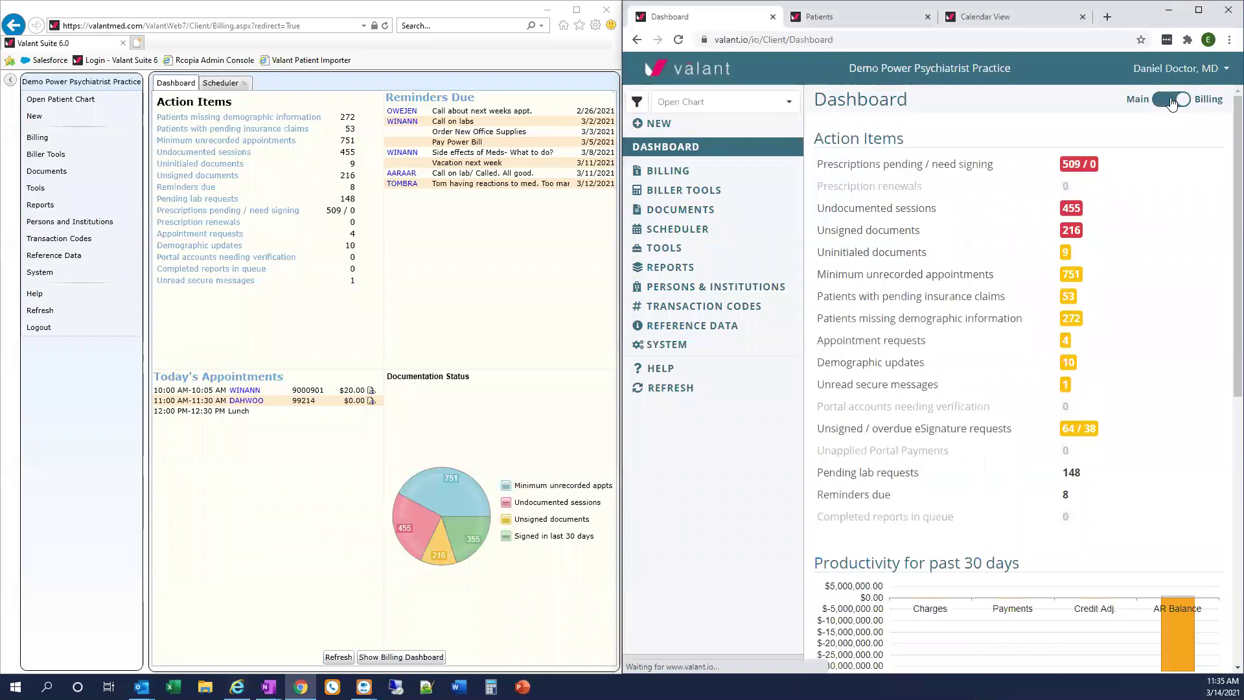